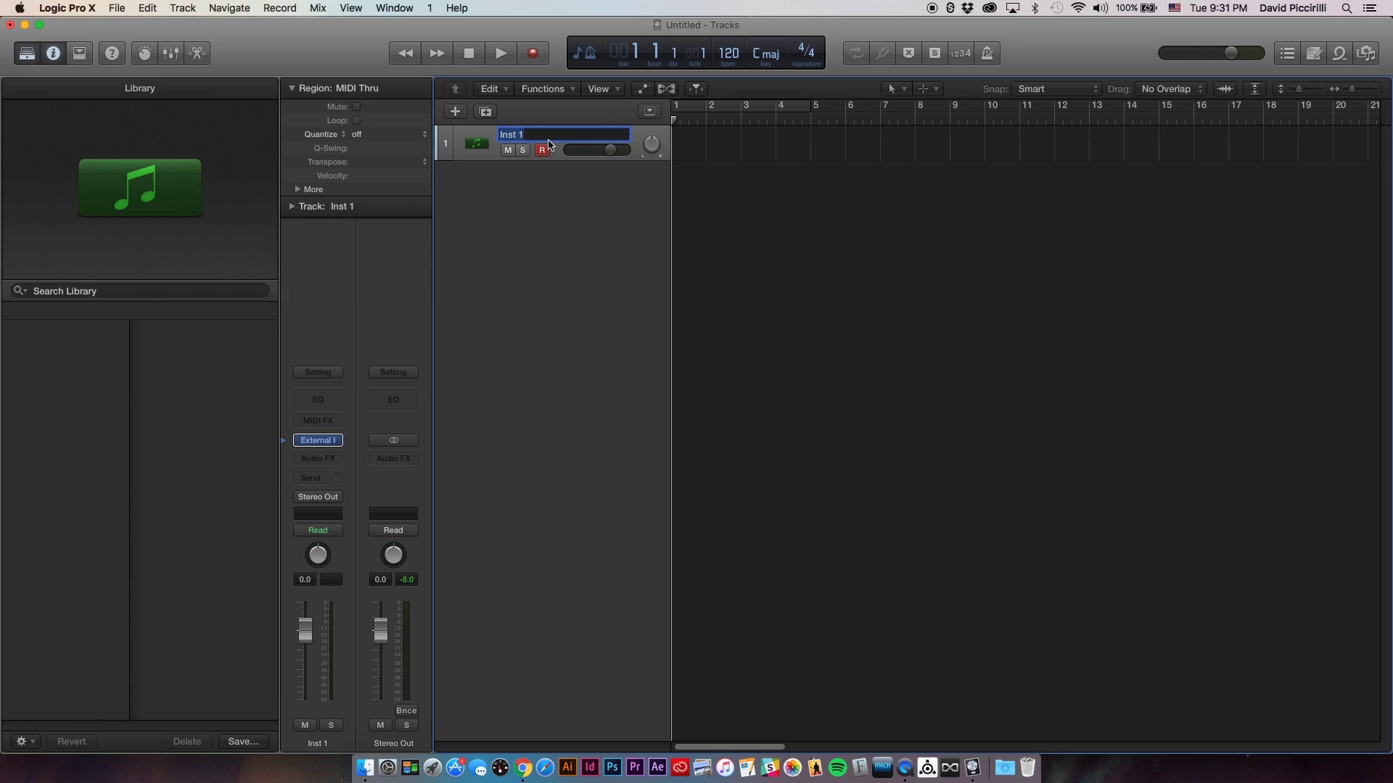
Name the first track Micron Sound and set its External Instrument to MIDI destination UMC204HD 192k and input 1
type("Micron Sound")
key("Return")
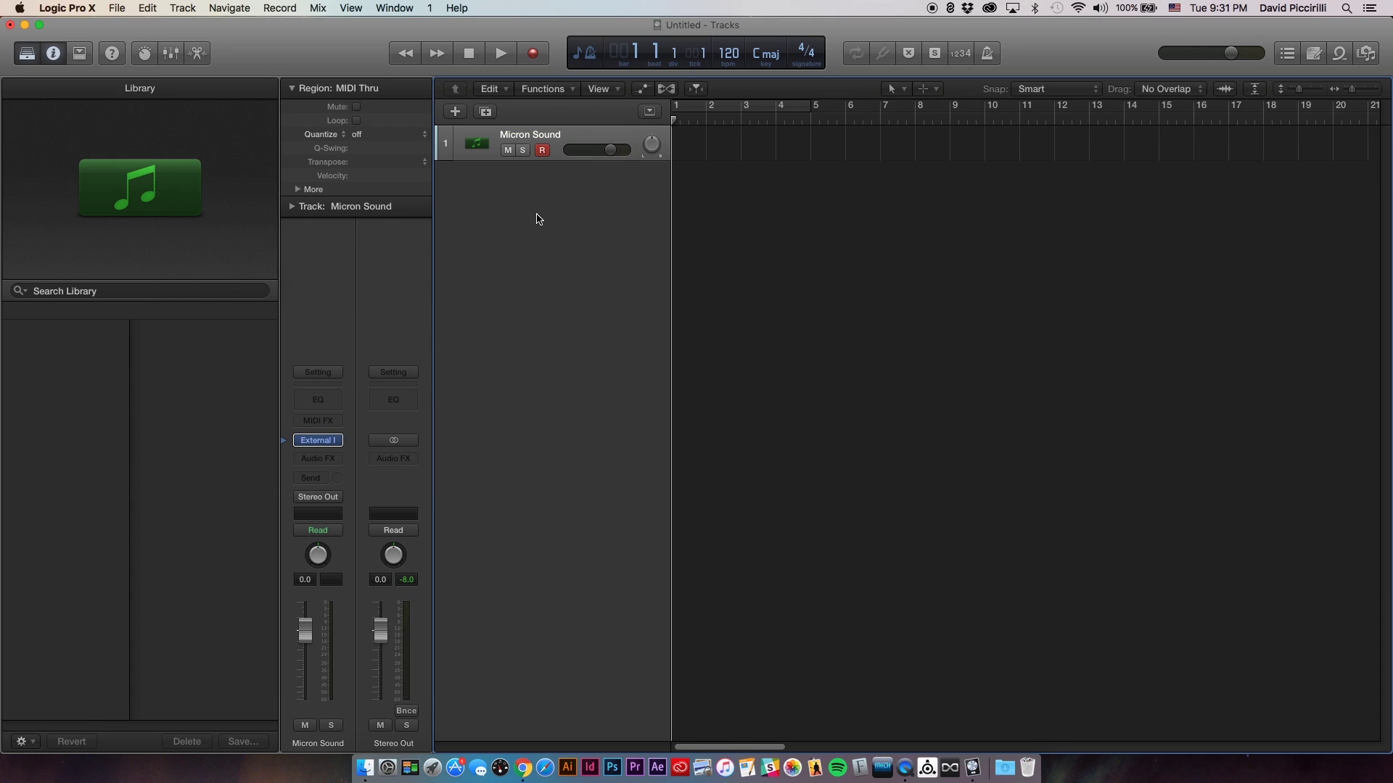
left_click(316, 441)
left_click(244, 159)
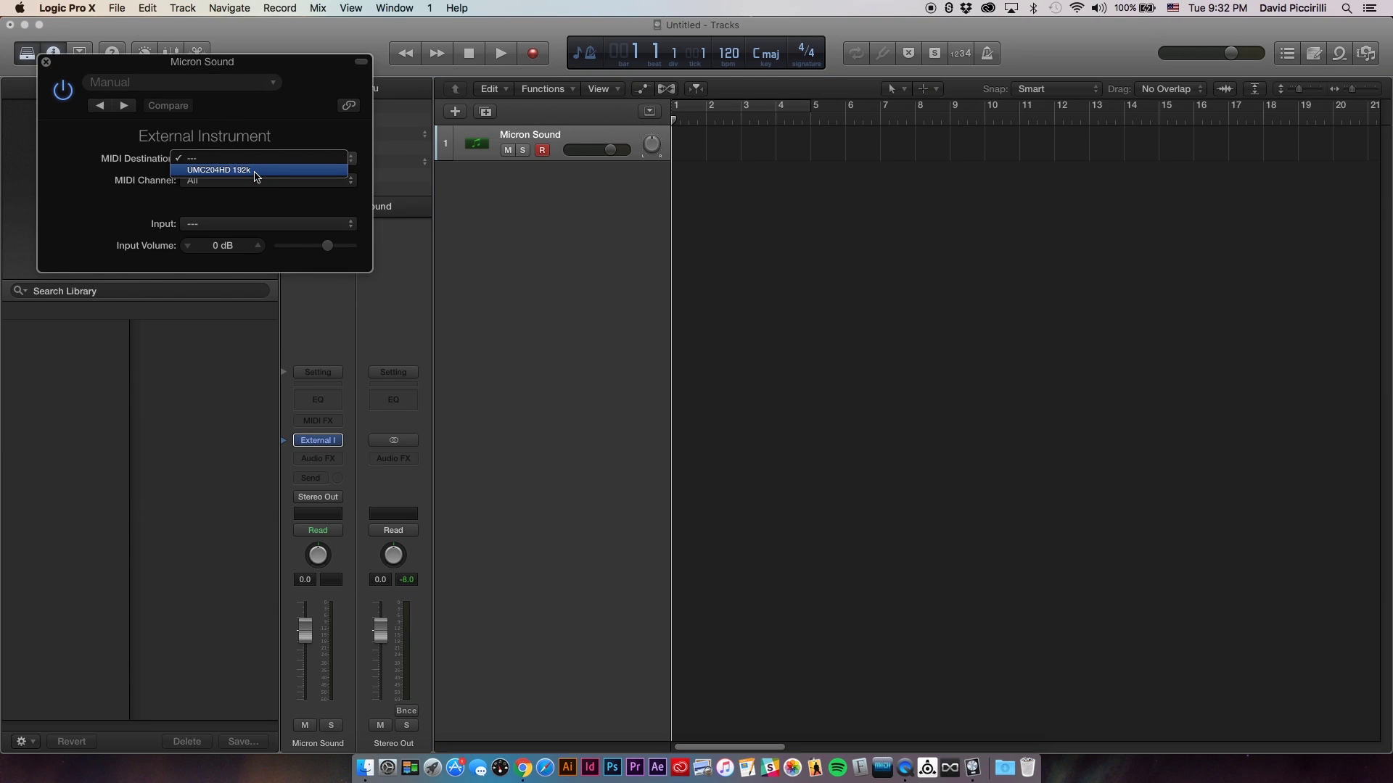
left_click(255, 171)
left_click(247, 224)
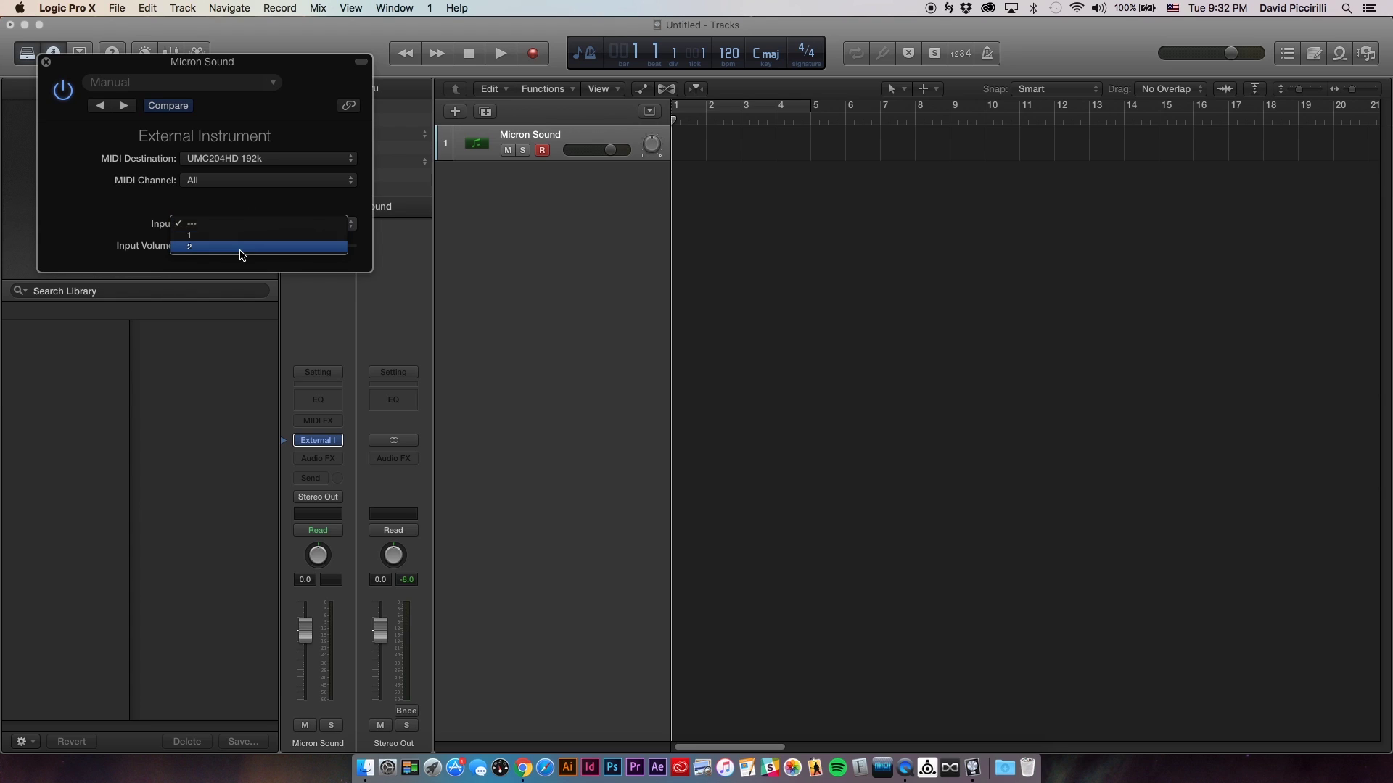
left_click(240, 238)
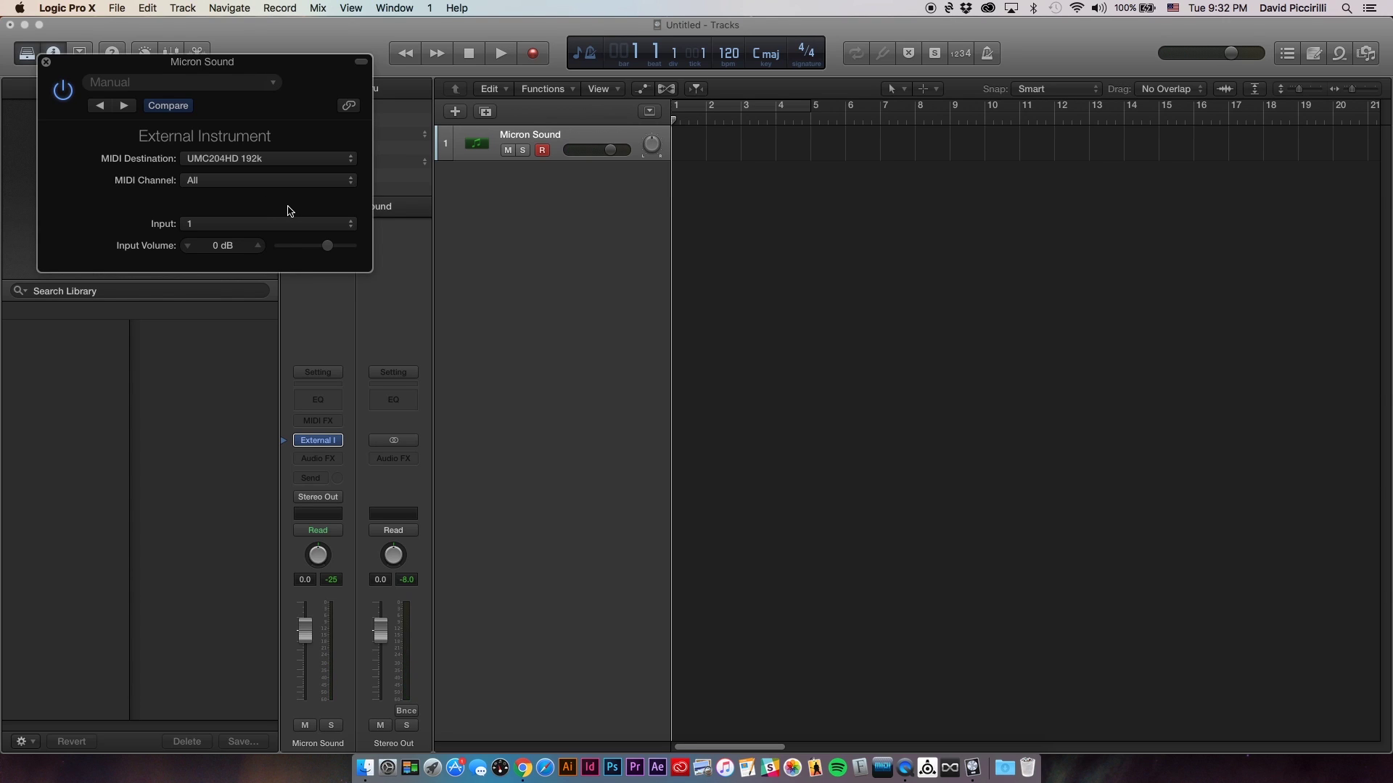
left_click(46, 64)
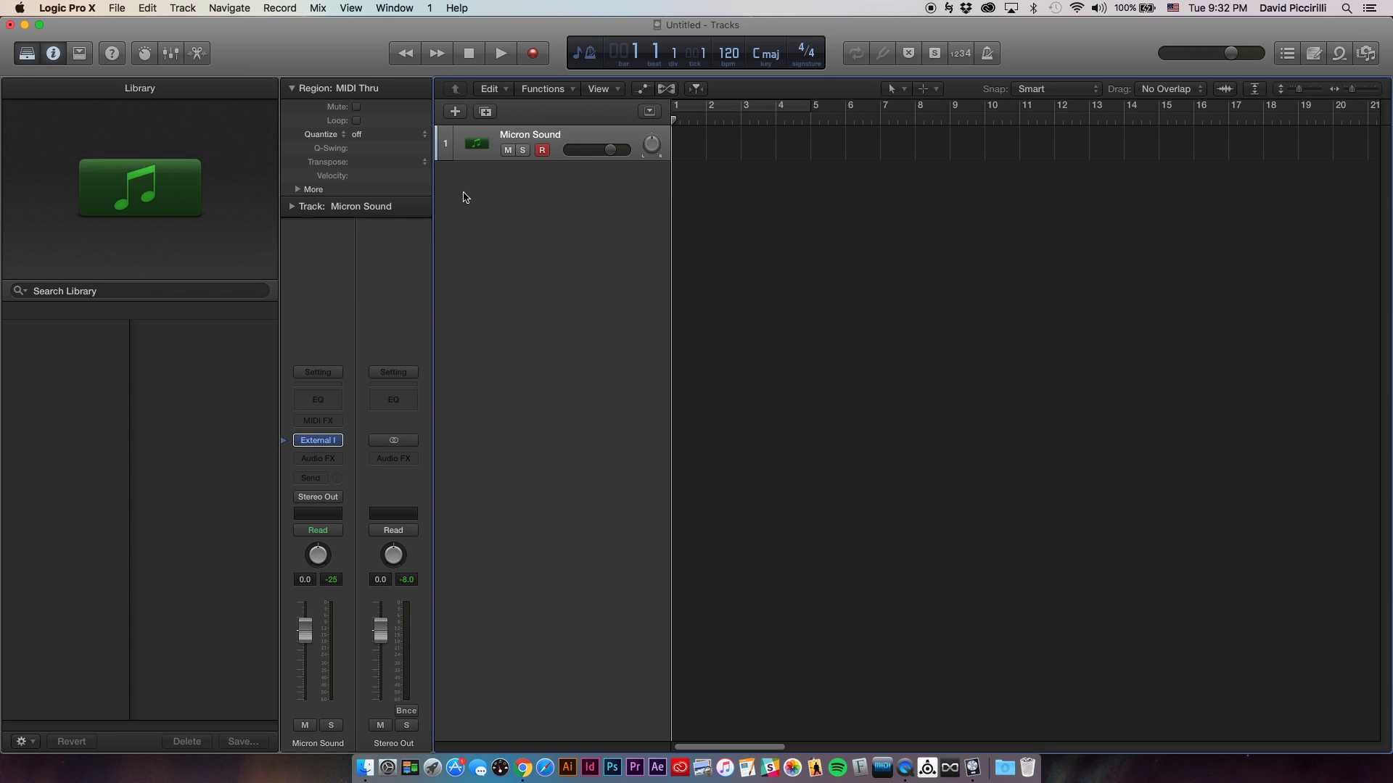
Create one new software instrument track using retroware's micronau AU instrument
left_click(457, 114)
left_click(582, 177)
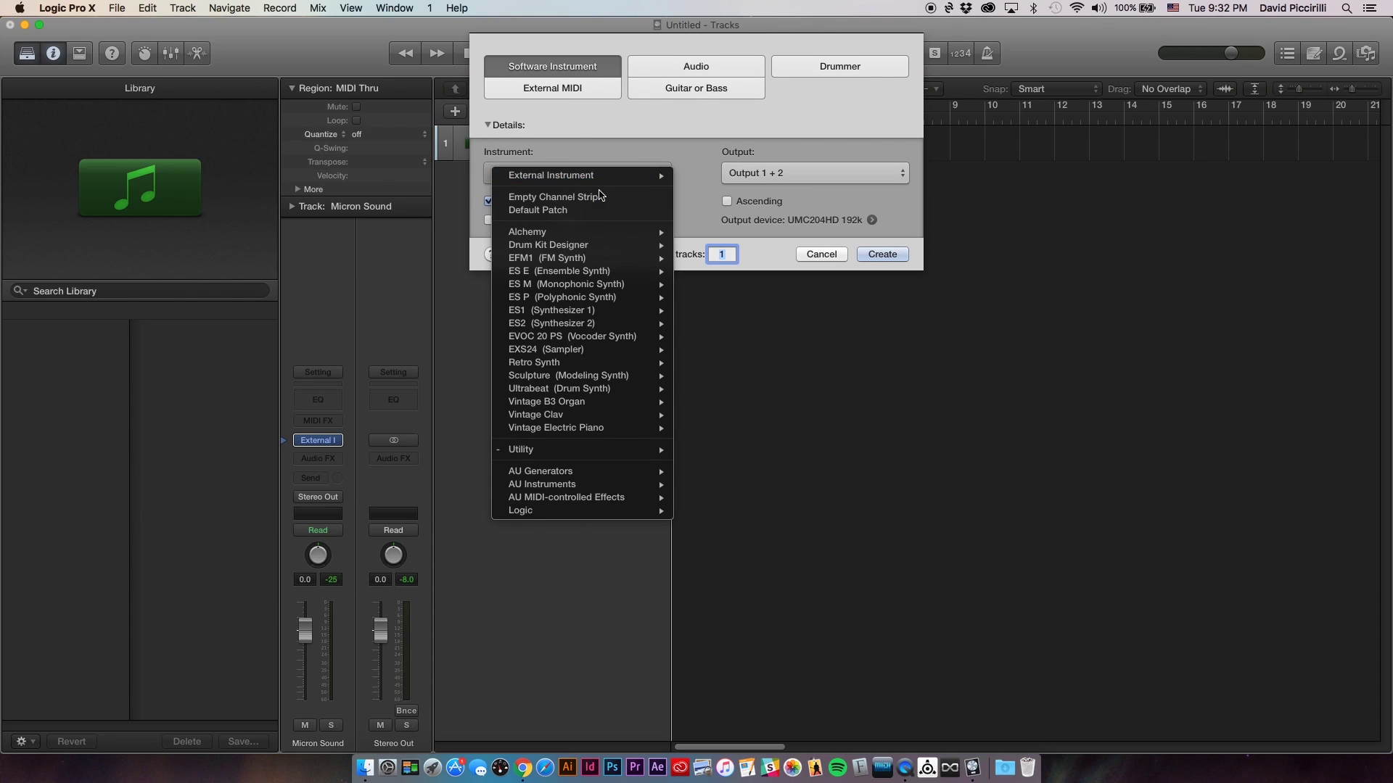
mouse_move(612, 485)
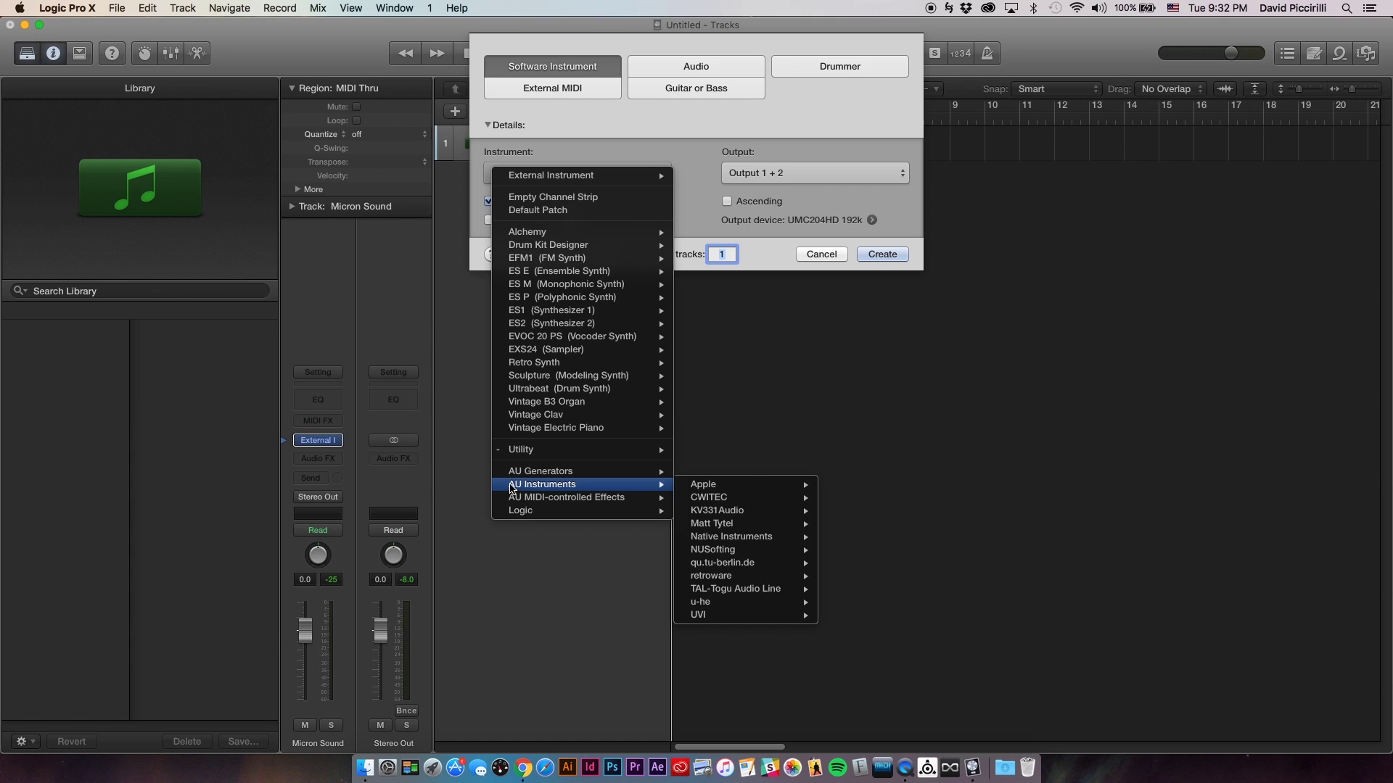
mouse_move(520, 492)
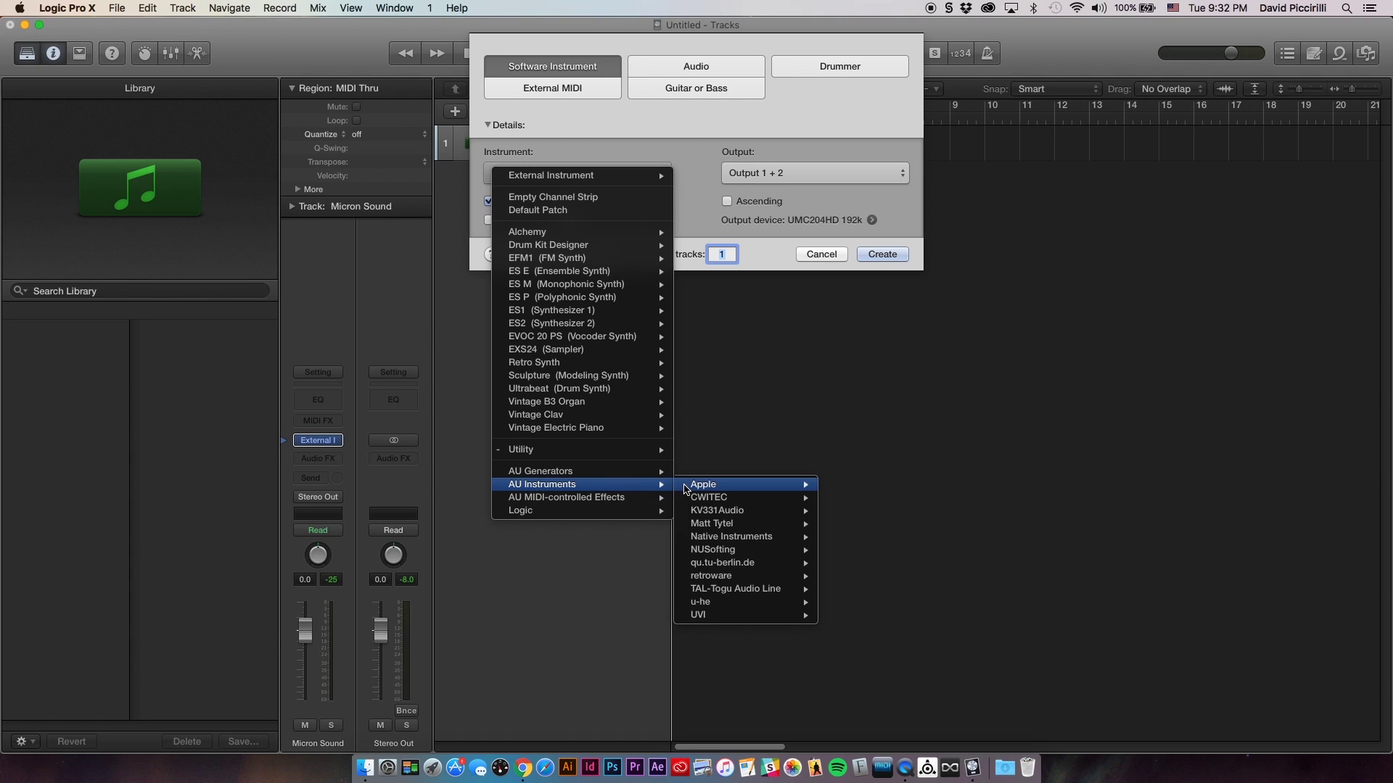
mouse_move(748, 565)
mouse_move(798, 576)
mouse_move(866, 576)
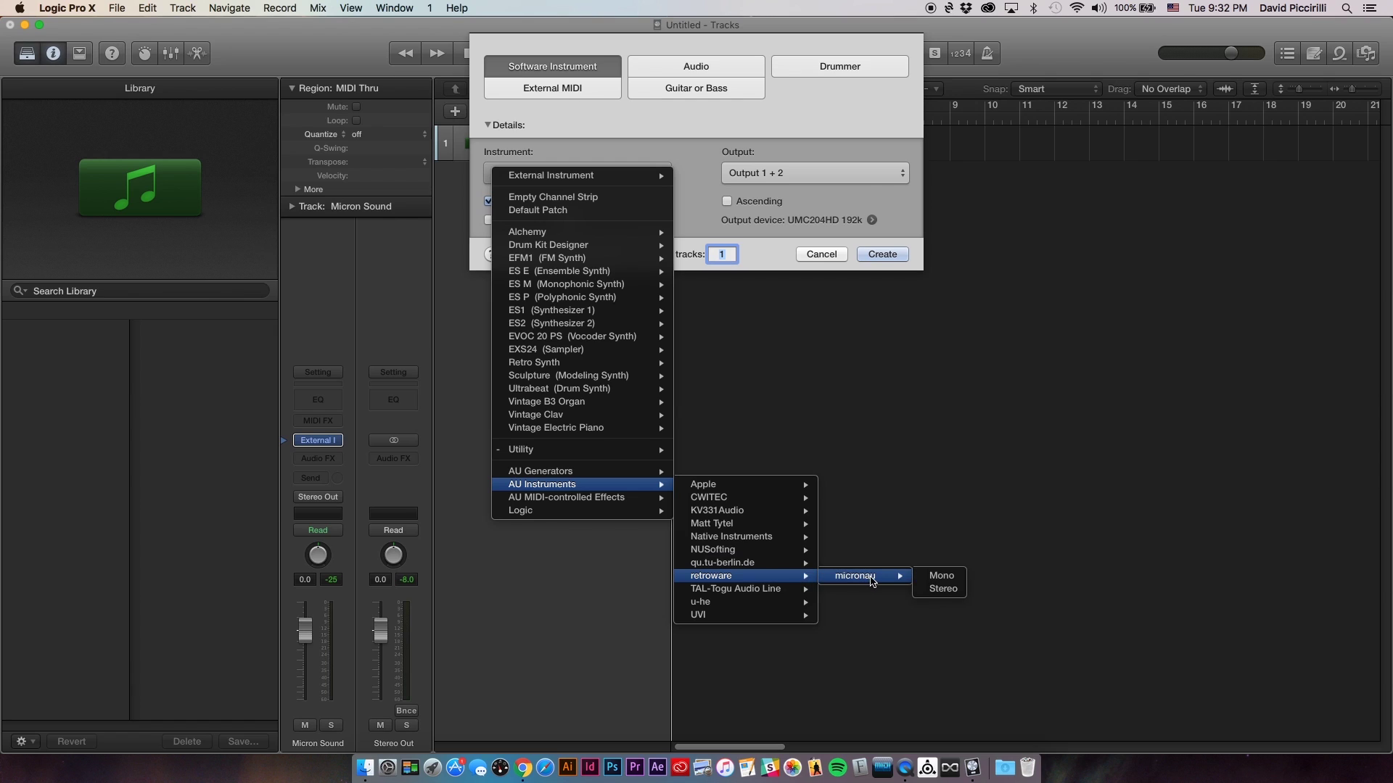
left_click(950, 581)
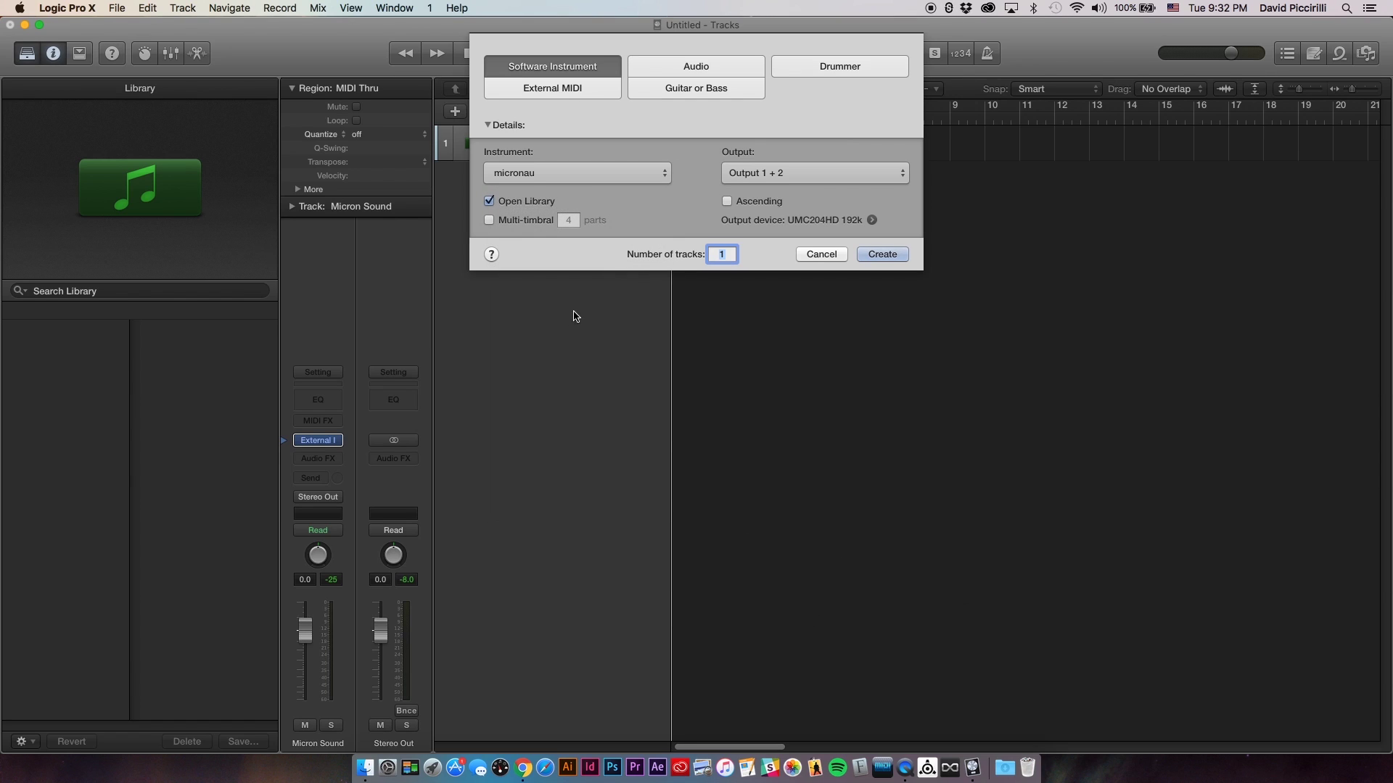
left_click(882, 256)
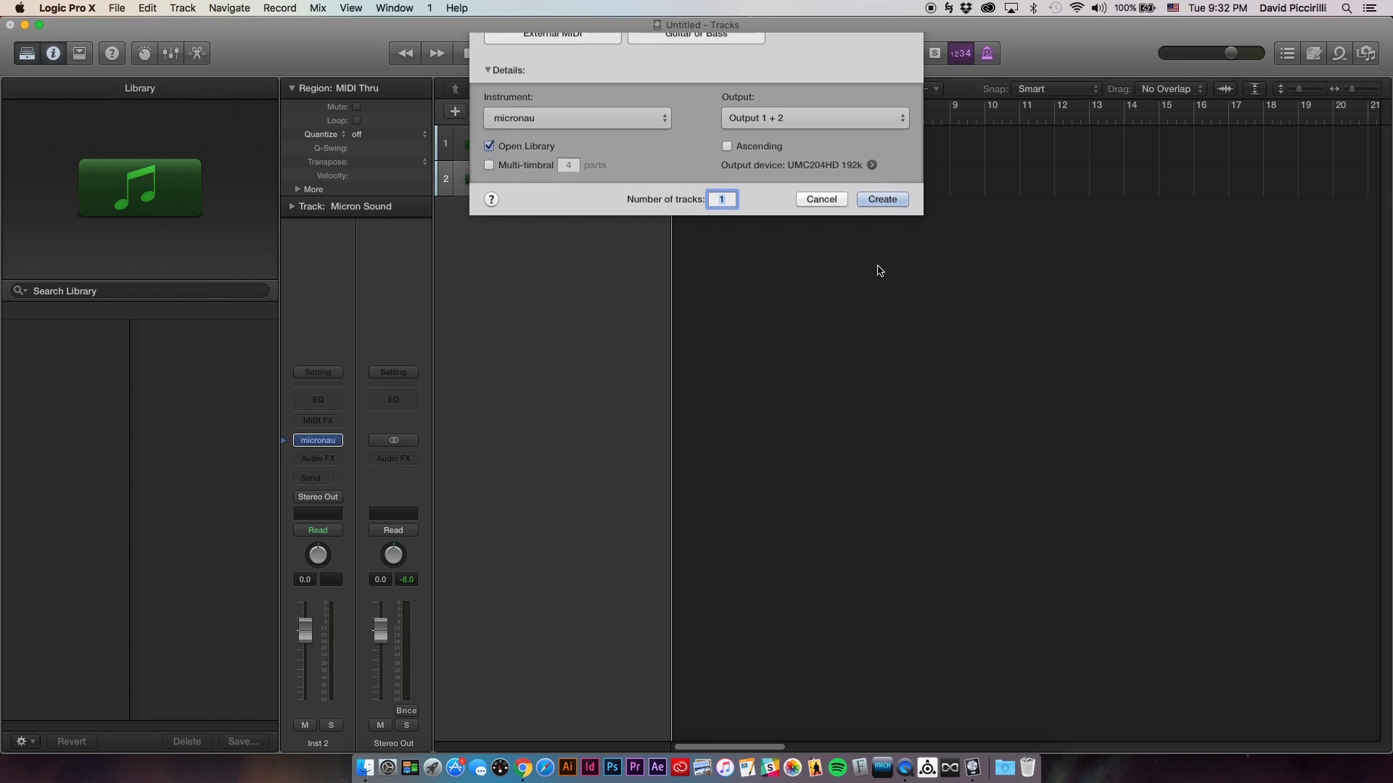
Rename the new micronau track as Micron Editor
double_click(511, 171)
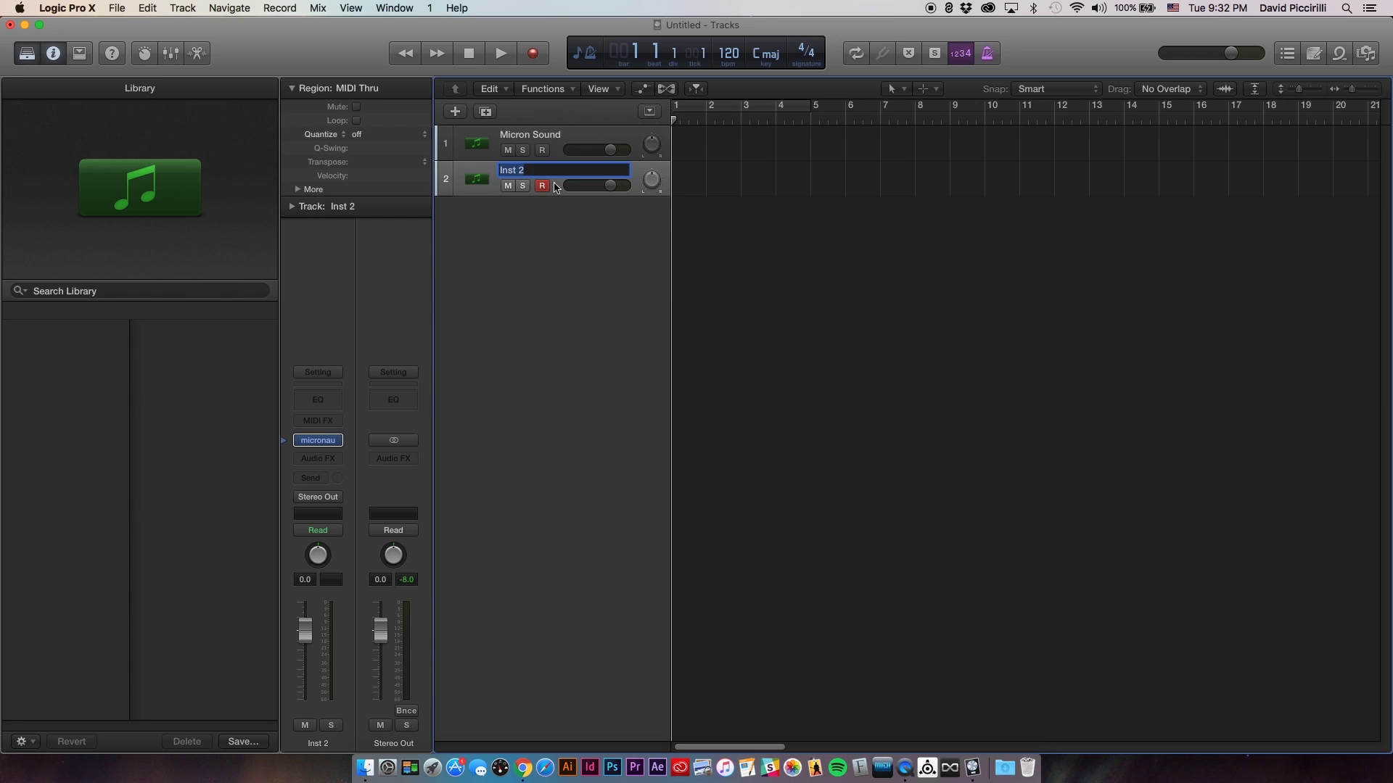
type("Micron Editor")
key("Return")
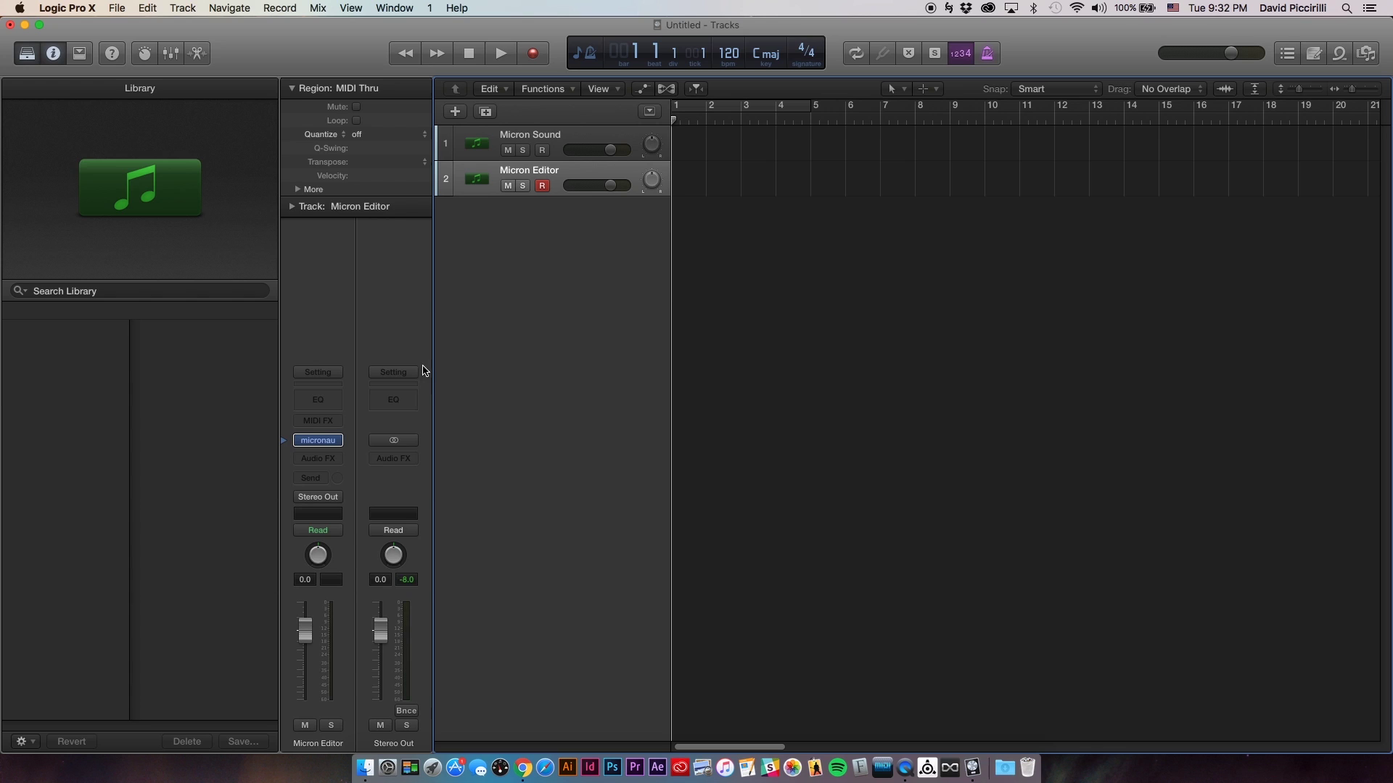
Open the micronau editor on the Micron Editor track and set both its MIDI in and MIDI out to UMC204HD 192k
left_click(323, 441)
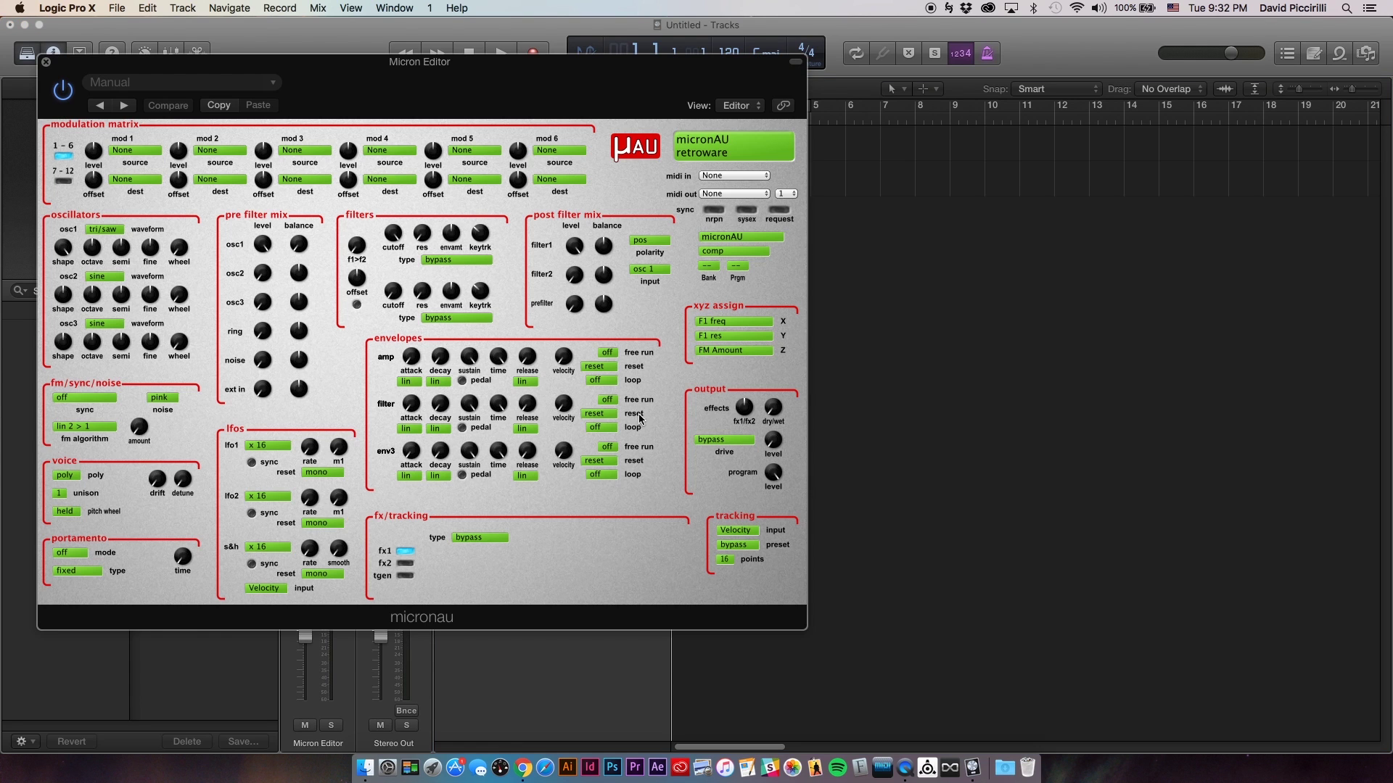
left_click_drag(599, 100, 883, 97)
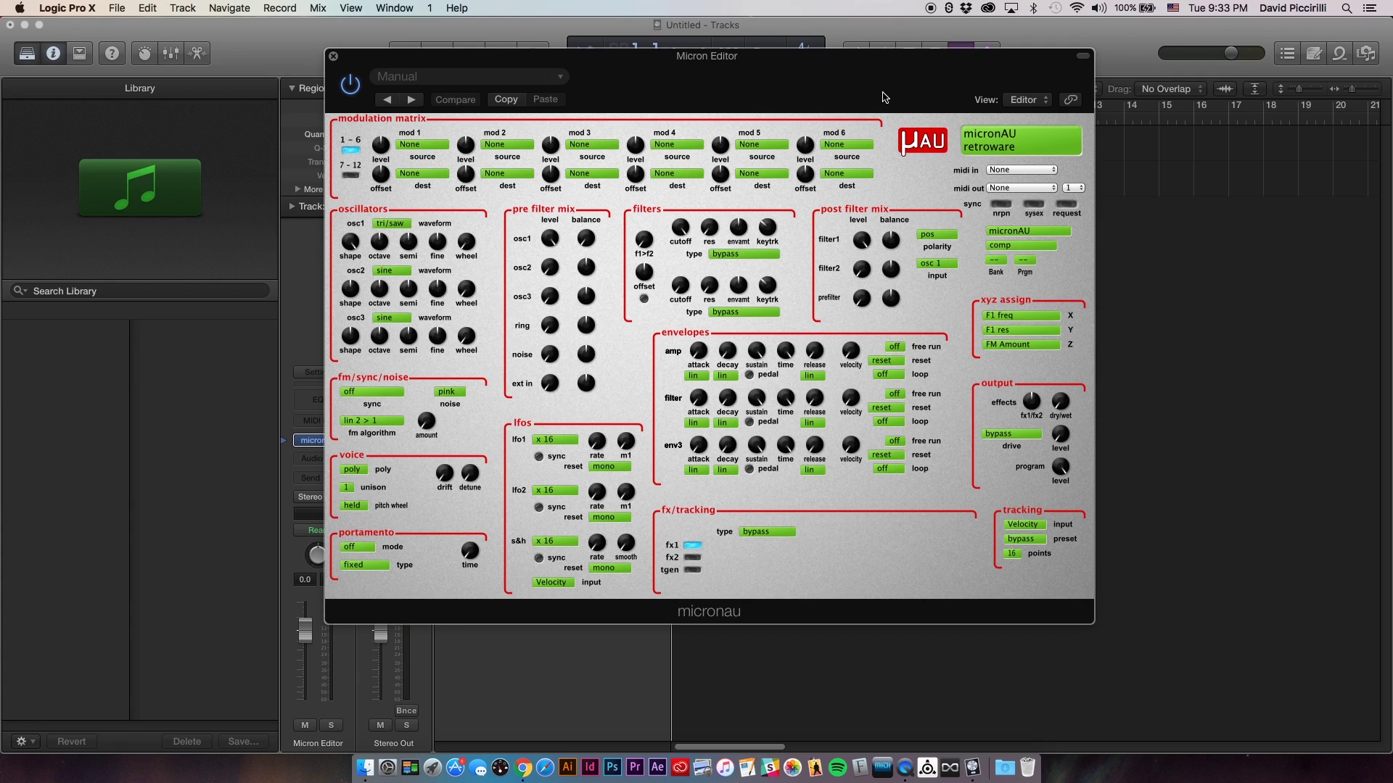
left_click(1019, 169)
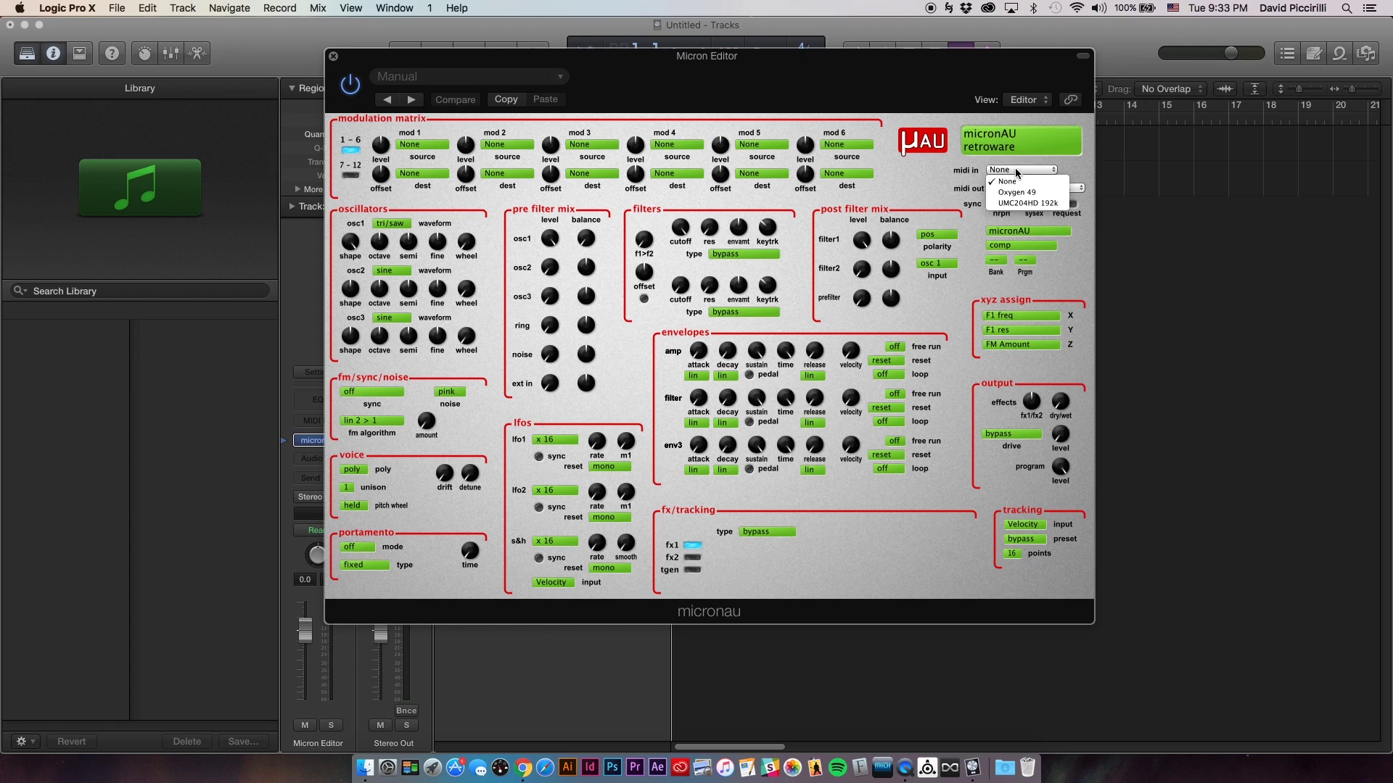
left_click(1021, 203)
left_click(1014, 188)
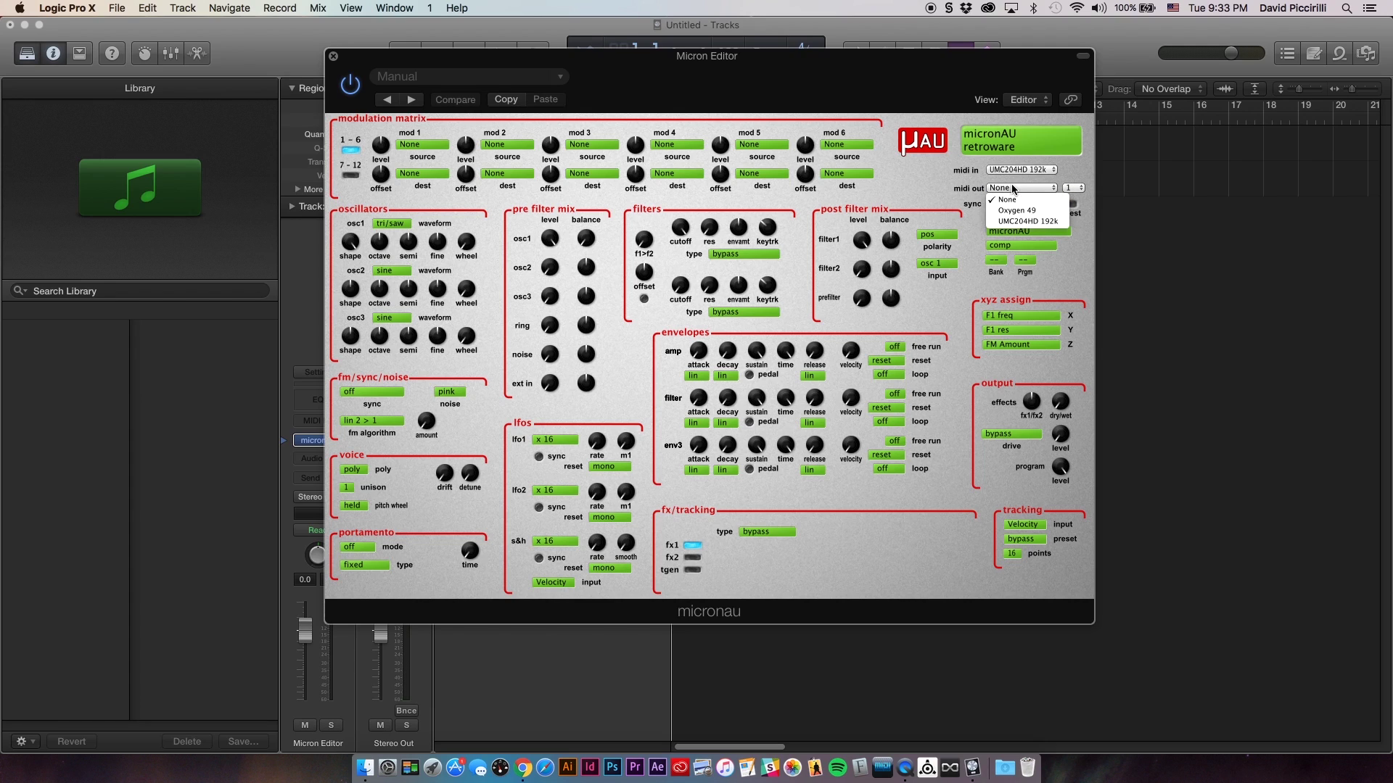
left_click(1027, 225)
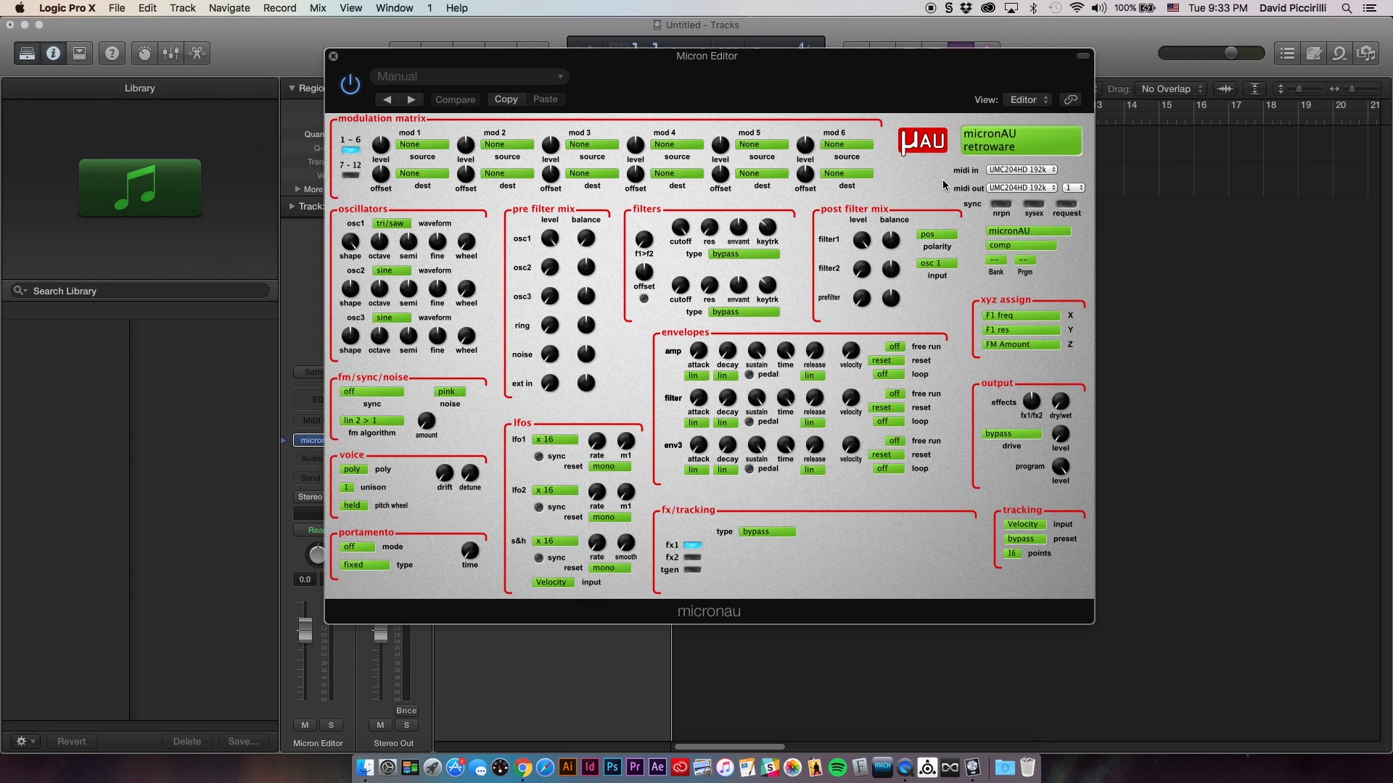
Set the Micron Editor track's MIDI channel to 1 in its track parameters
left_click_drag(800, 105, 963, 81)
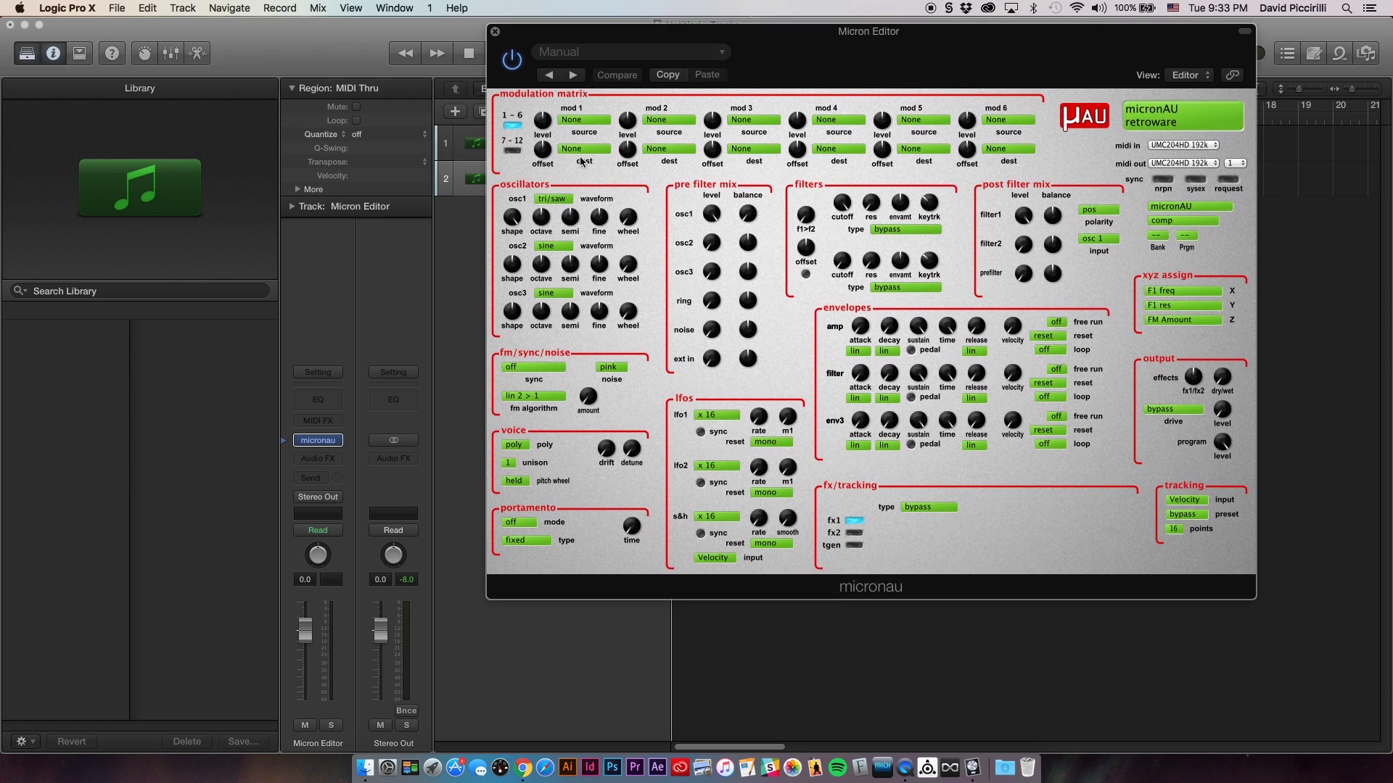
left_click(294, 208)
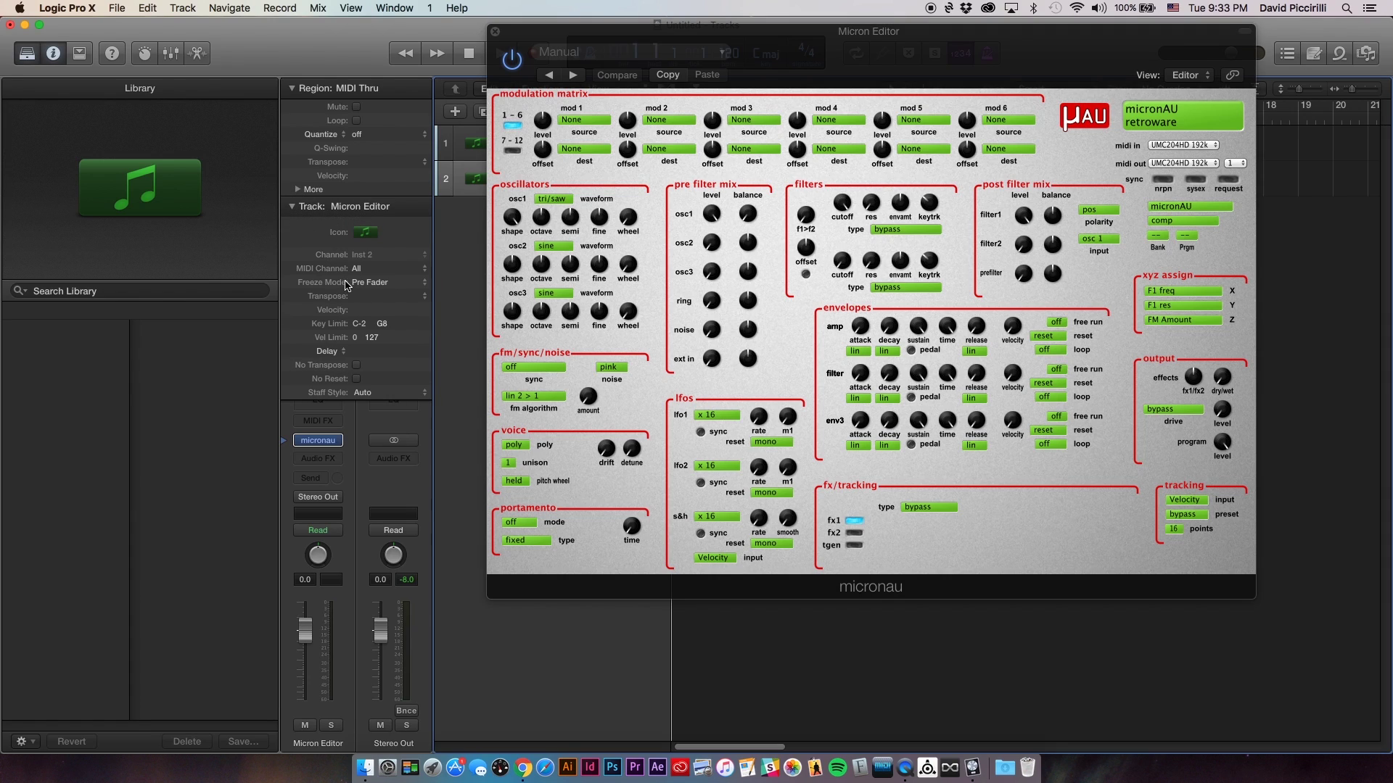
left_click(297, 189)
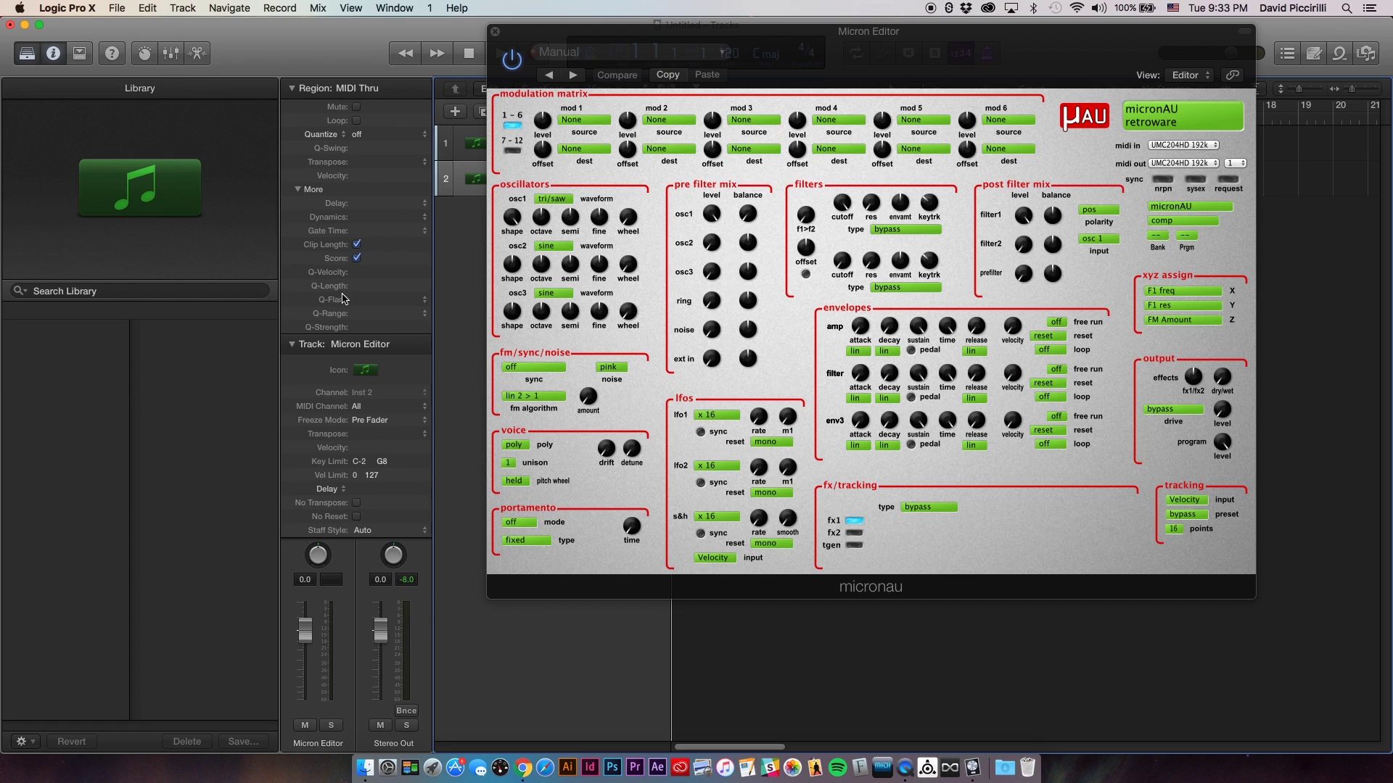
left_click(297, 189)
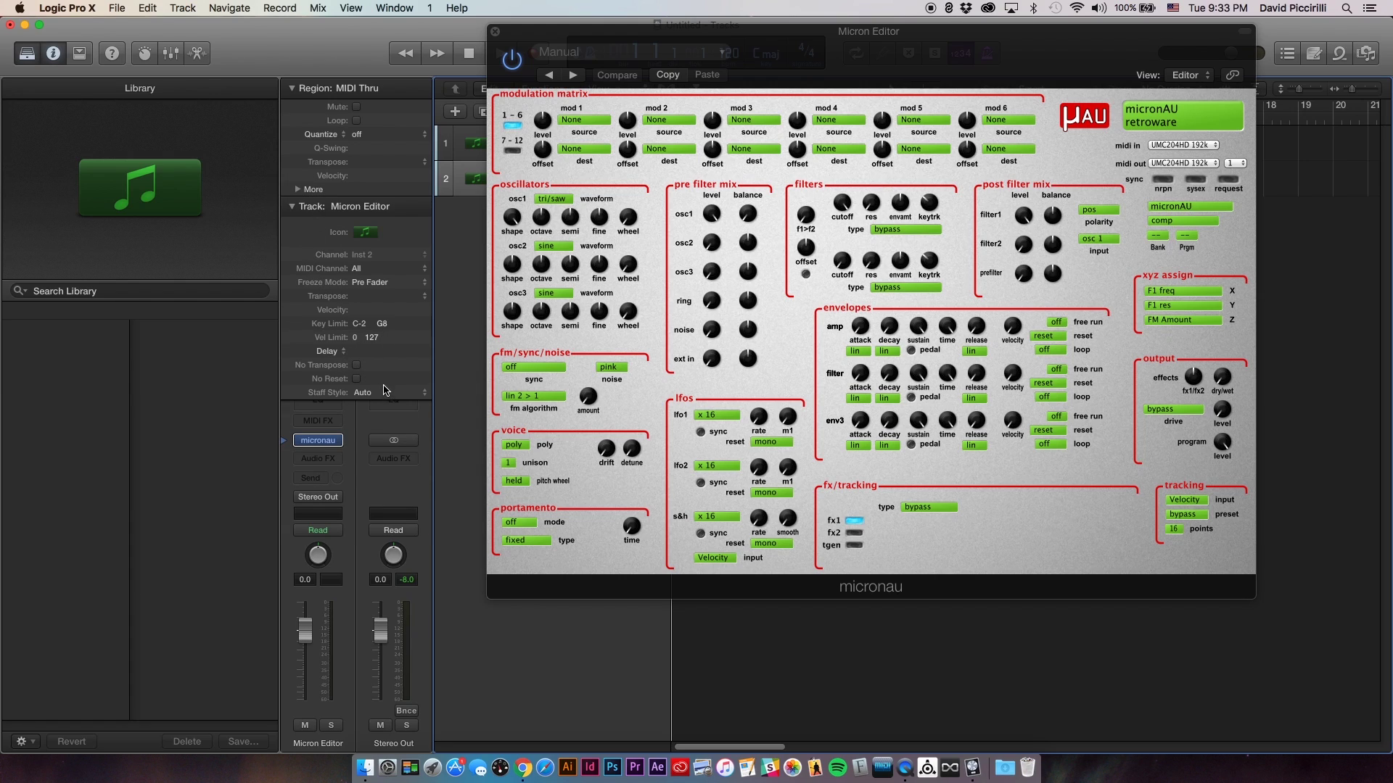
left_click(356, 270)
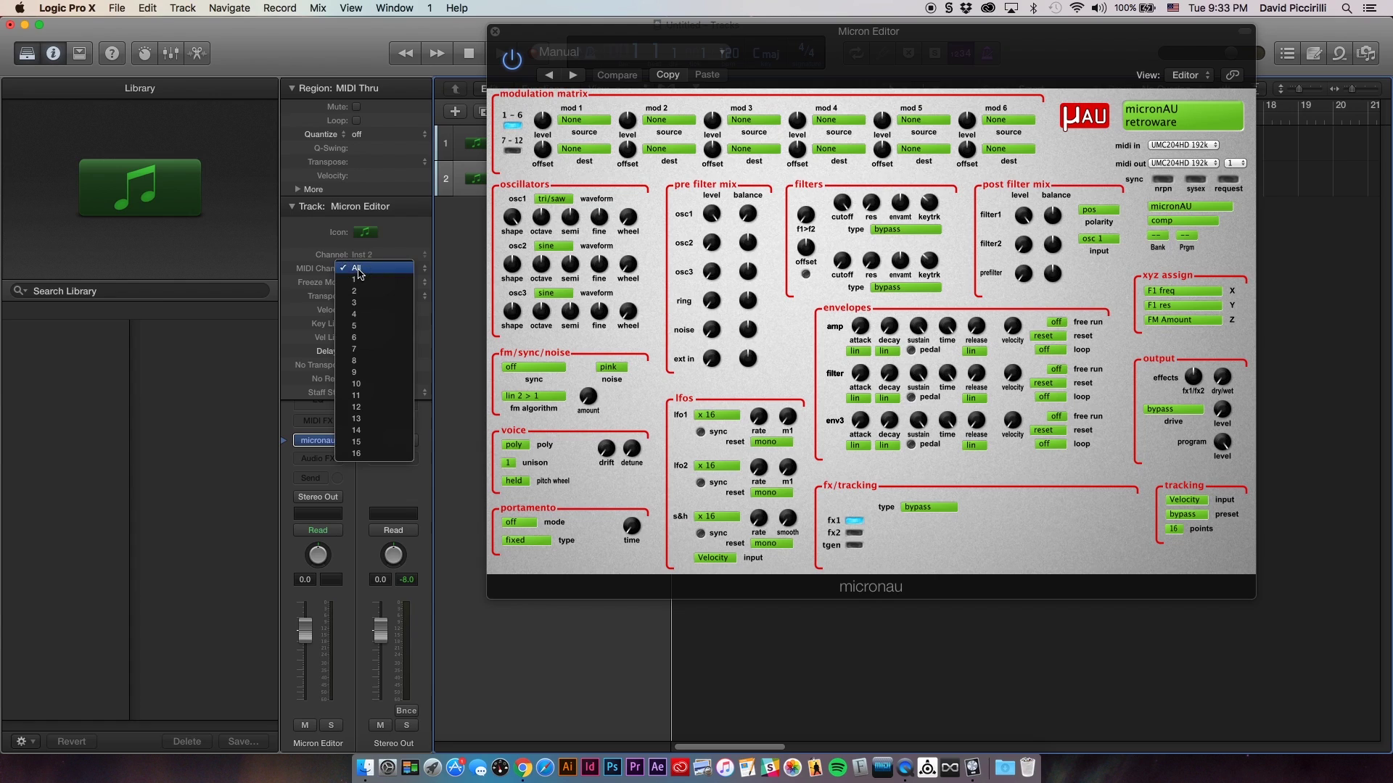
left_click(356, 280)
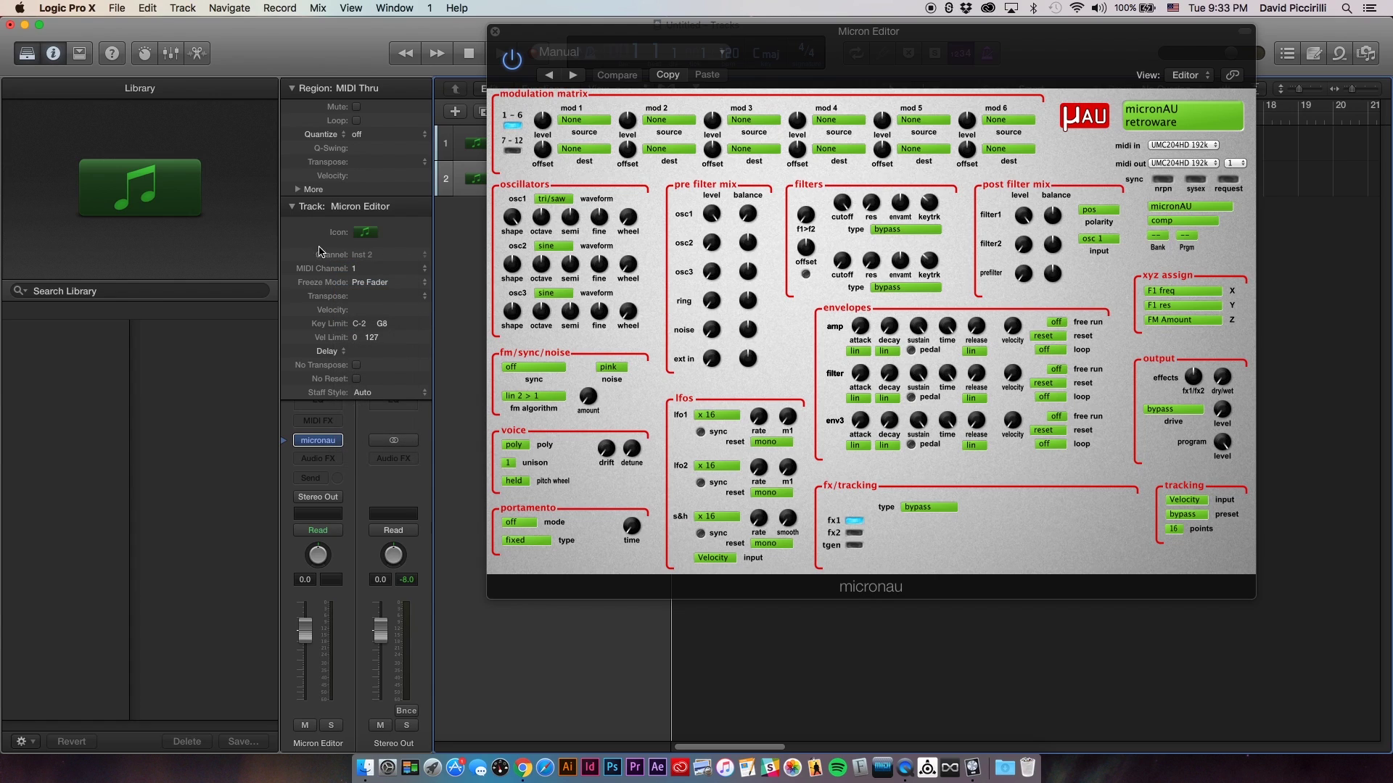
left_click(295, 209)
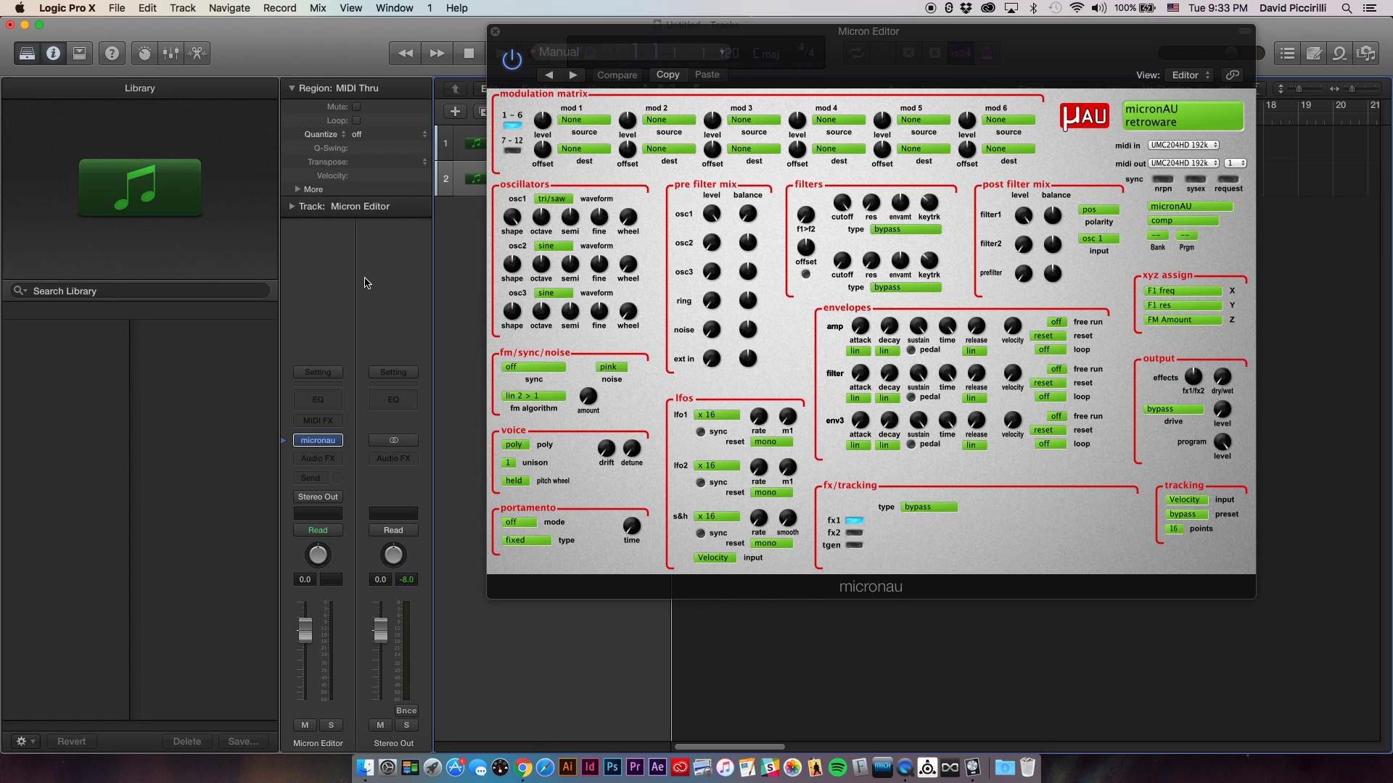
left_click_drag(791, 63, 689, 225)
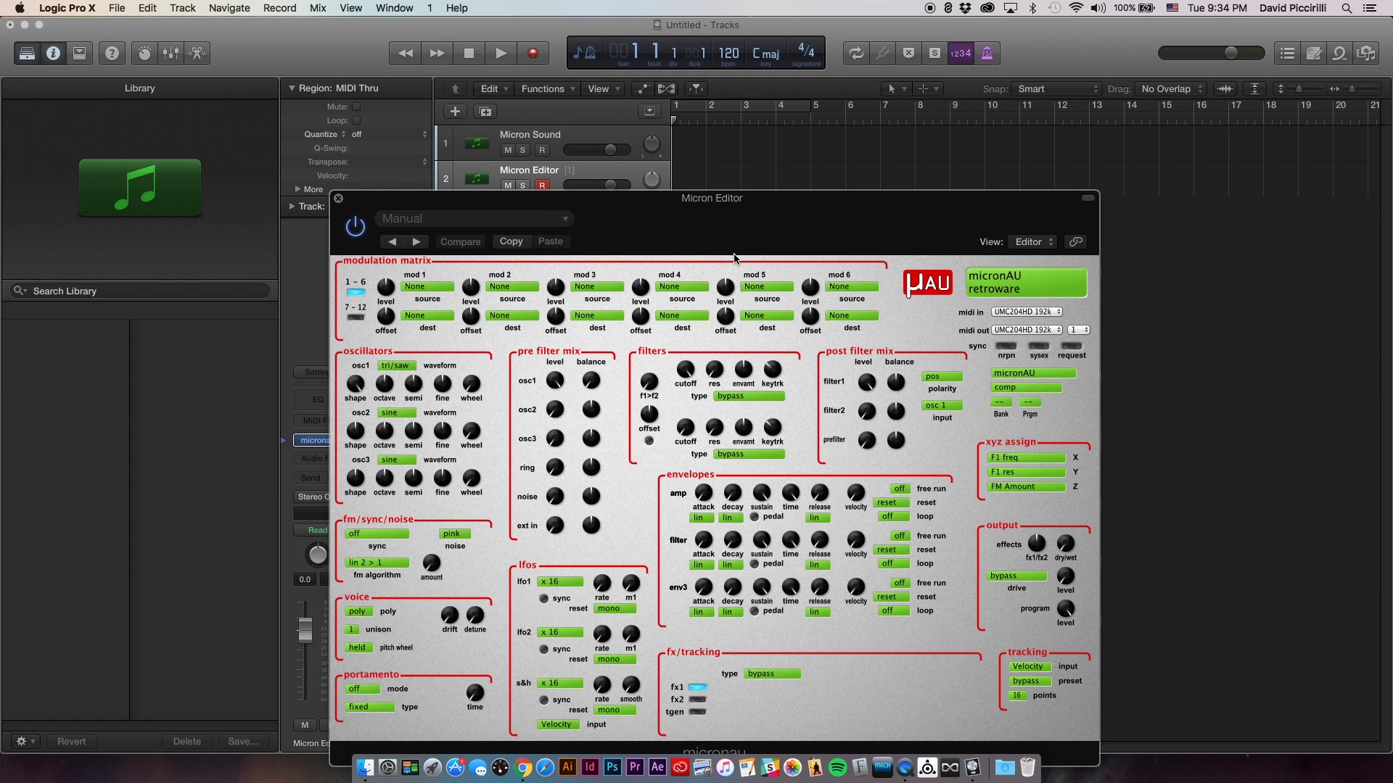
left_click_drag(722, 215, 761, 143)
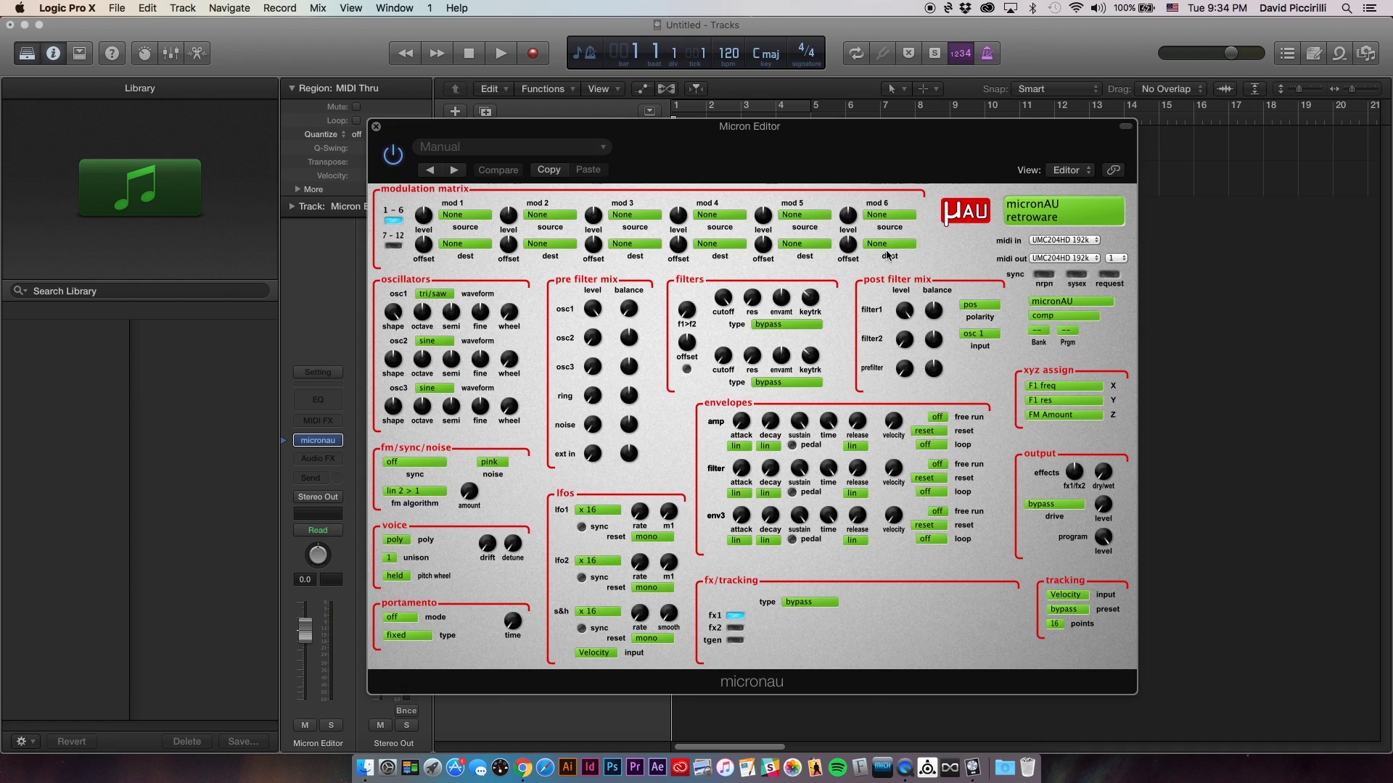